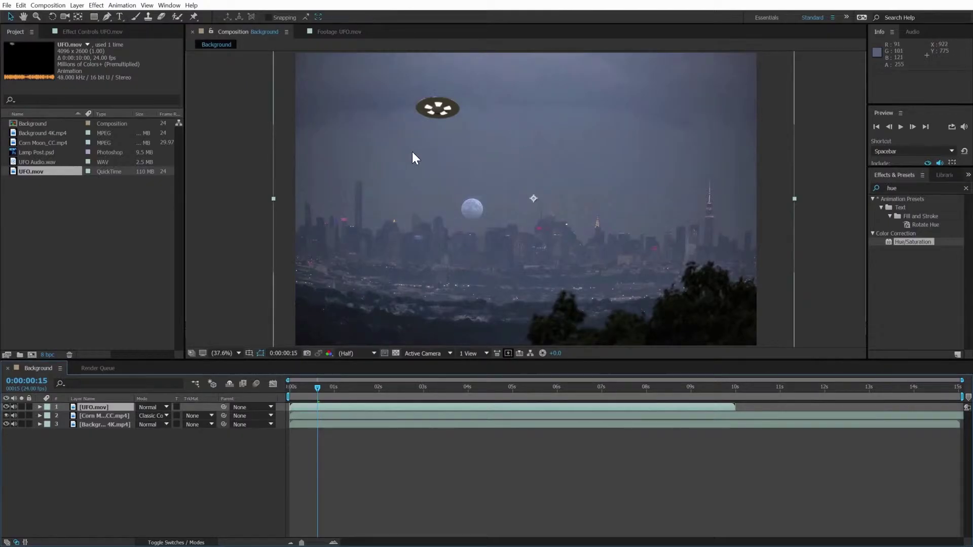
Step: Shift the UFO.mov layer in time so it starts at 0:00:05:01 and ends at 0:00:15:00
{"action": "left_click", "coordinate": [303, 389]}
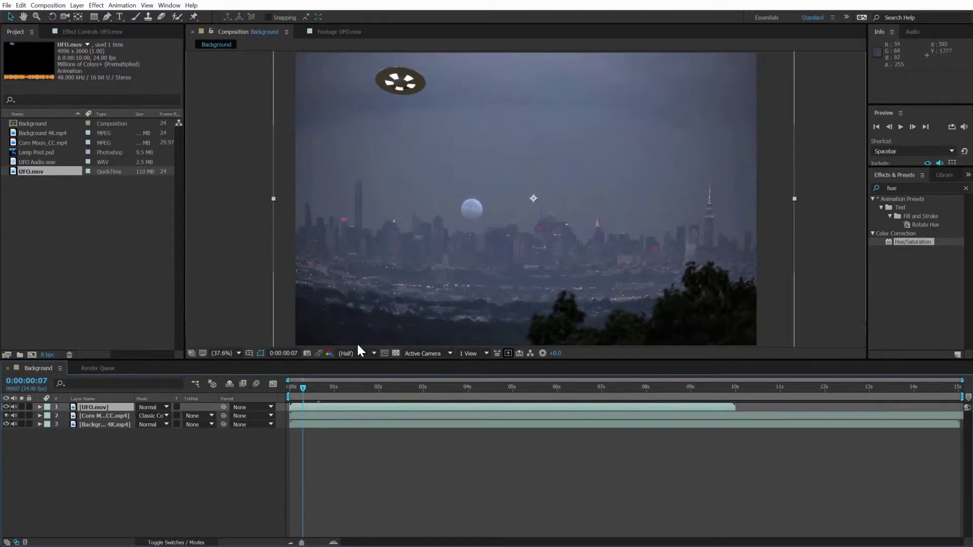
{"action": "left_click_drag", "start_coordinate": [498, 387], "coordinate": [658, 390]}
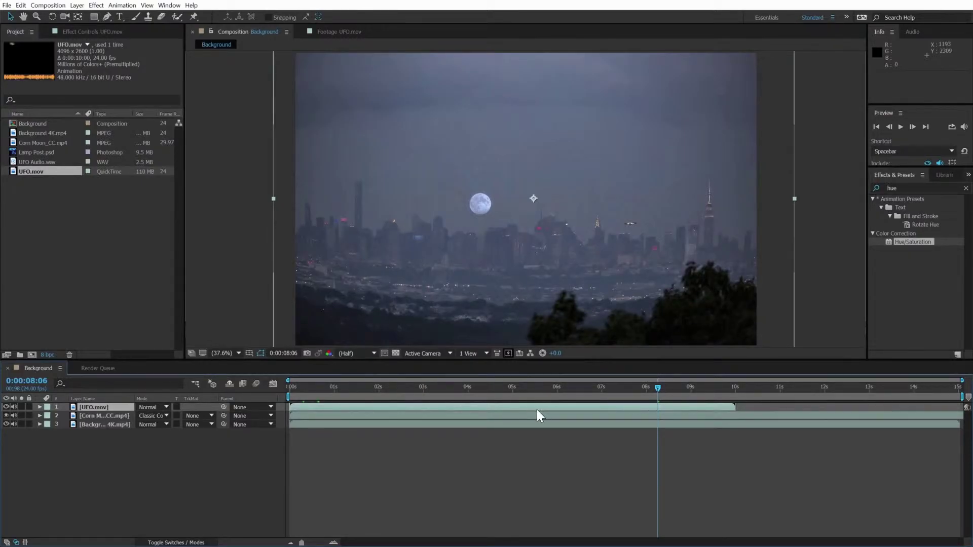
{"action": "left_click_drag", "start_coordinate": [528, 407], "coordinate": [735, 420]}
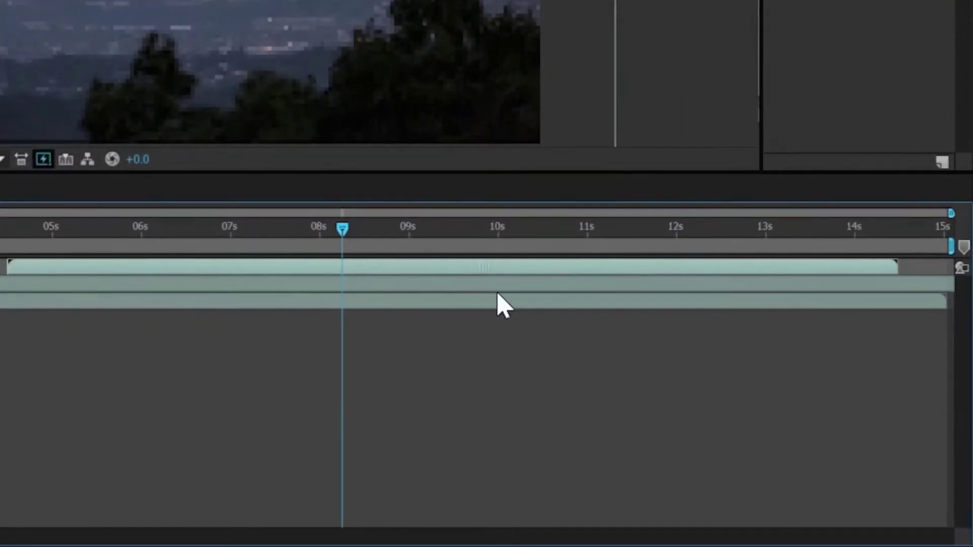
{"action": "left_click_drag", "start_coordinate": [498, 294], "coordinate": [518, 294]}
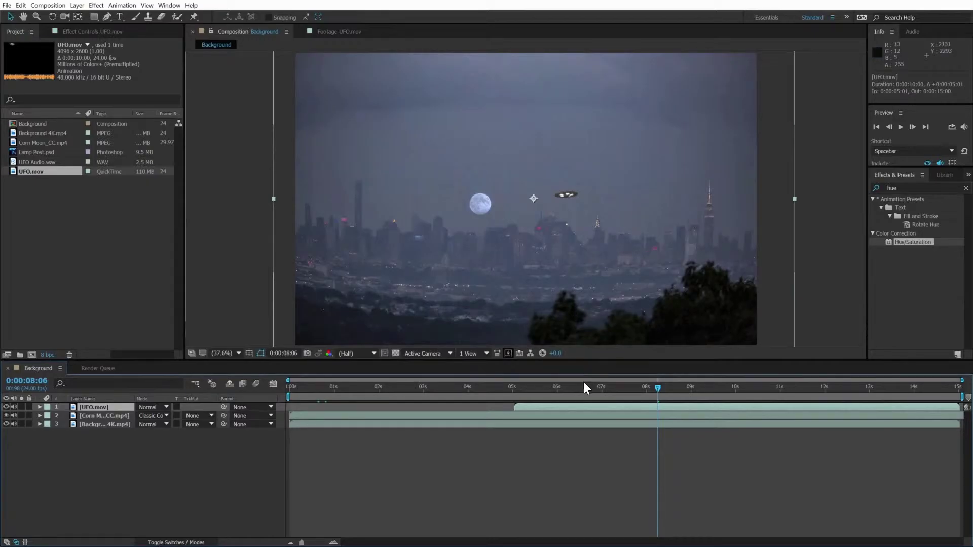
Step: Position the UFO layer at about 1132, 1007 and set its first Position keyframe at 0:00:05:01
{"action": "left_click_drag", "start_coordinate": [573, 386], "coordinate": [517, 387]}
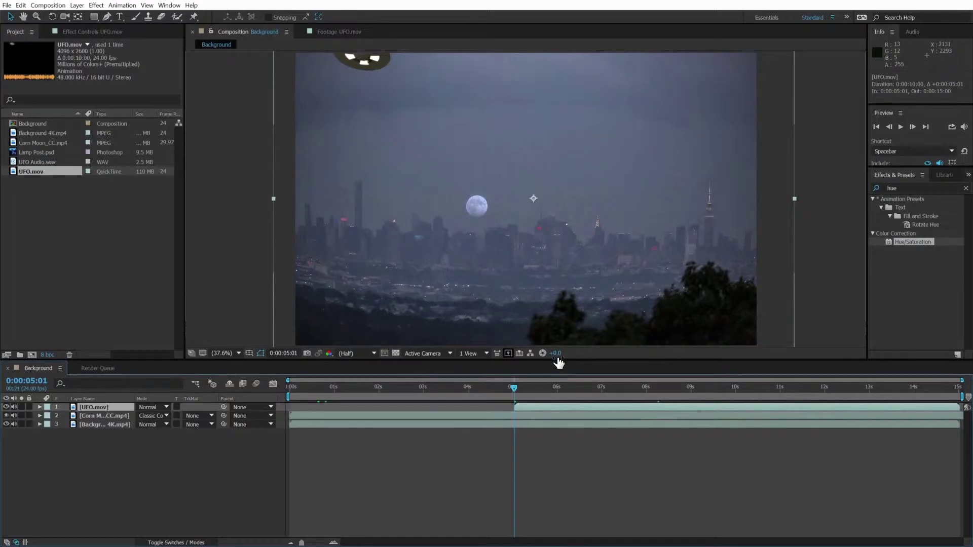
{"action": "left_click_drag", "start_coordinate": [650, 287], "coordinate": [564, 270]}
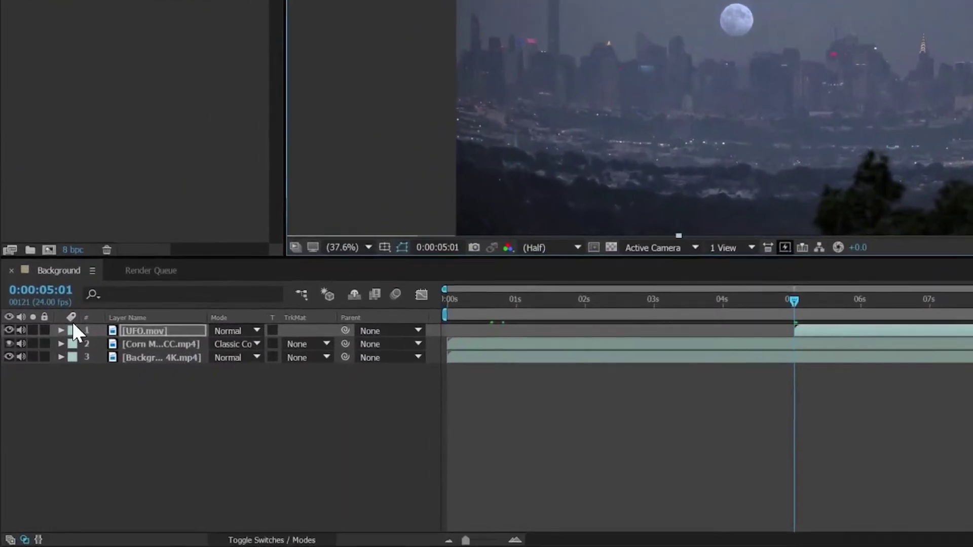
{"action": "left_click", "coordinate": [61, 330]}
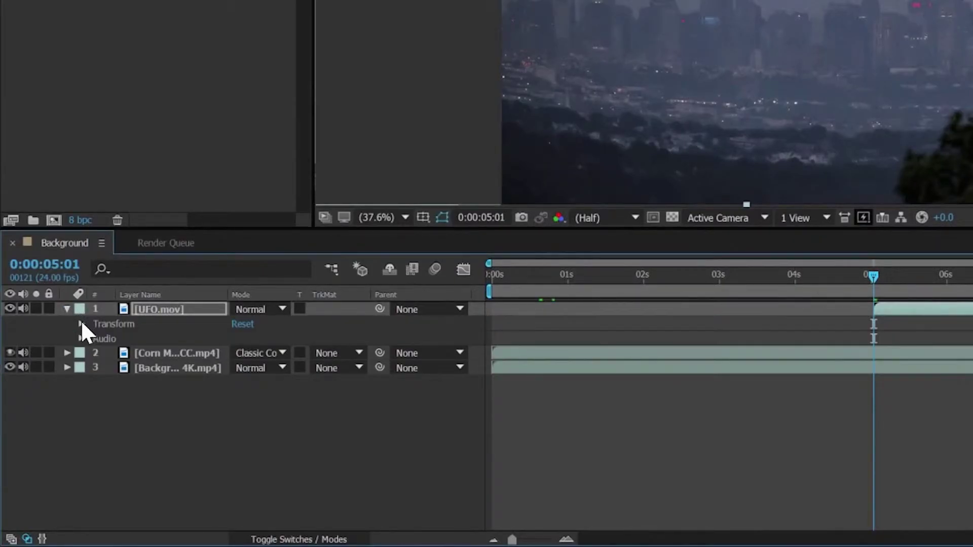
{"action": "left_click", "coordinate": [81, 323]}
{"action": "left_click", "coordinate": [110, 353]}
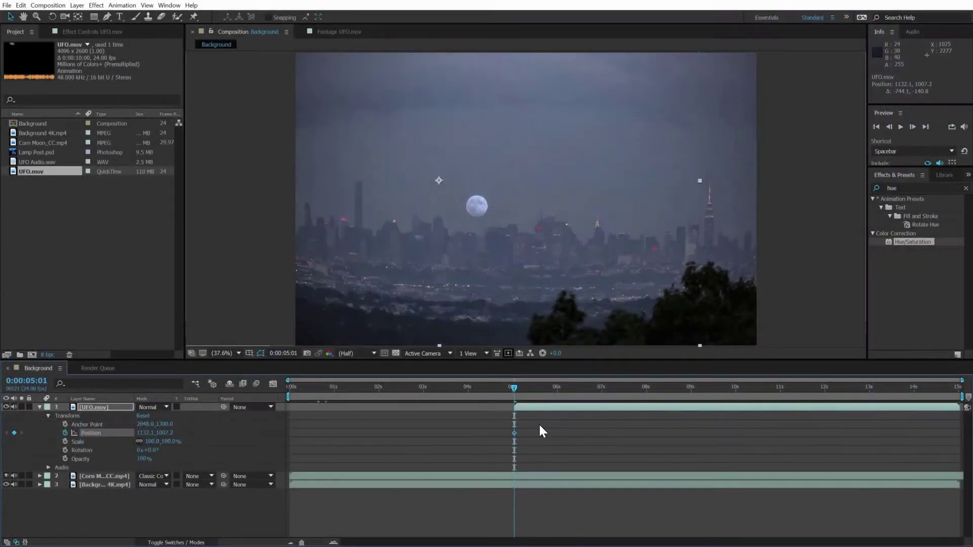
Step: At 0:00:15:00, move the UFO layer to about 1687, 1087 for a second Position keyframe and scrub back through the motion
{"action": "left_click_drag", "start_coordinate": [822, 396], "coordinate": [959, 400]}
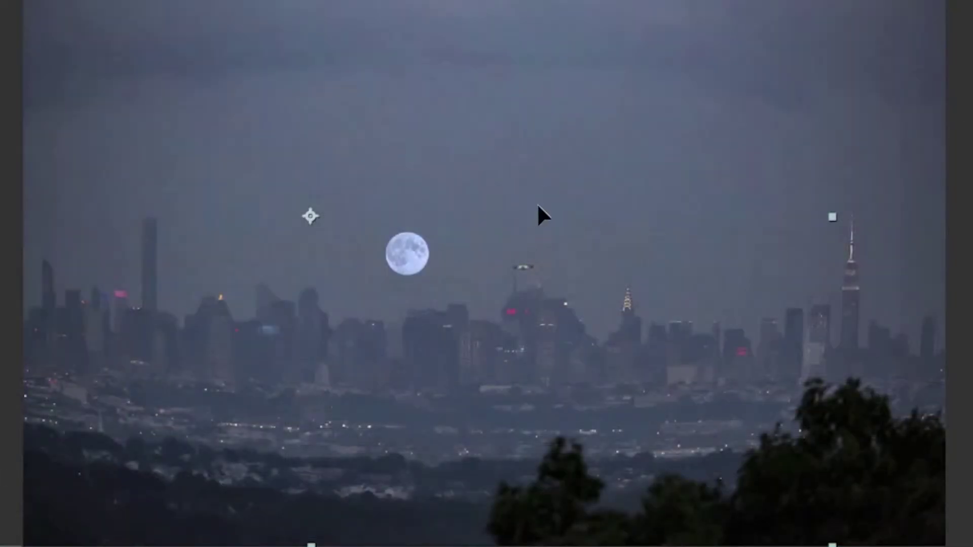
{"action": "left_click_drag", "start_coordinate": [537, 204], "coordinate": [671, 227]}
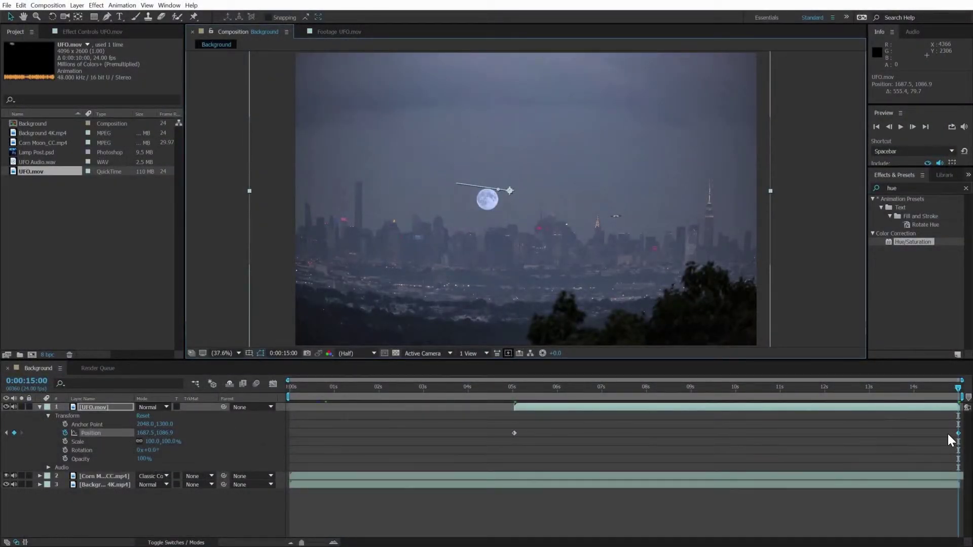
{"action": "left_click", "coordinate": [953, 389]}
{"action": "left_click_drag", "start_coordinate": [953, 393], "coordinate": [557, 393]}
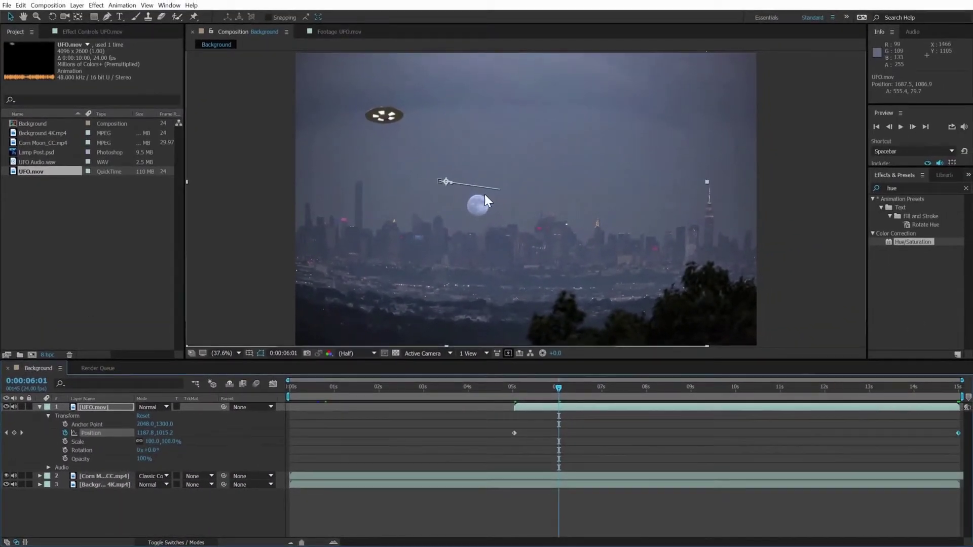
Step: Lower the UFO in front of the moon at 0:00:07:21, position about 1282, 1226, and reshape the motion path's end handles
{"action": "left_click_drag", "start_coordinate": [558, 387], "coordinate": [655, 382]}
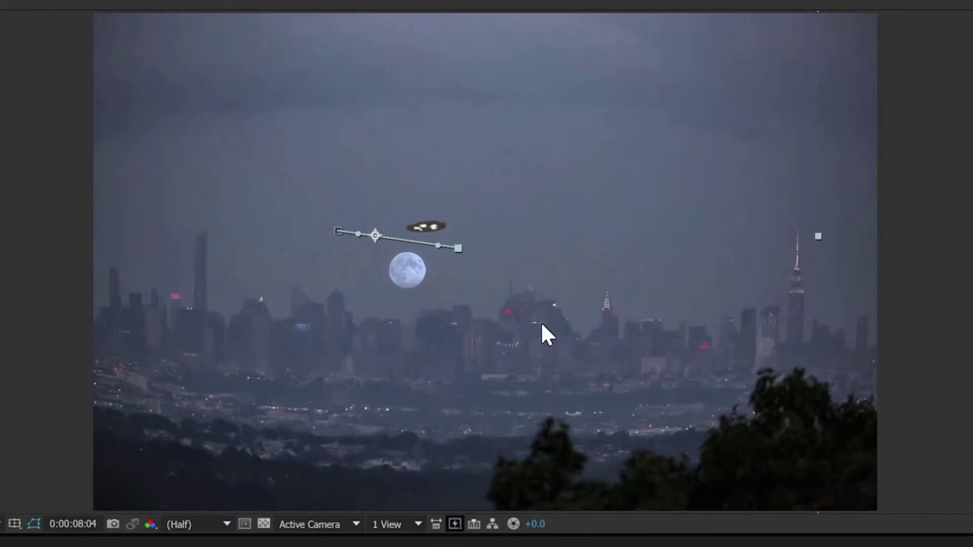
{"action": "scroll", "coordinate": [541, 324], "scroll_direction": "down", "scroll_amount": 1}
{"action": "scroll", "coordinate": [542, 324], "scroll_direction": "down", "scroll_amount": 2}
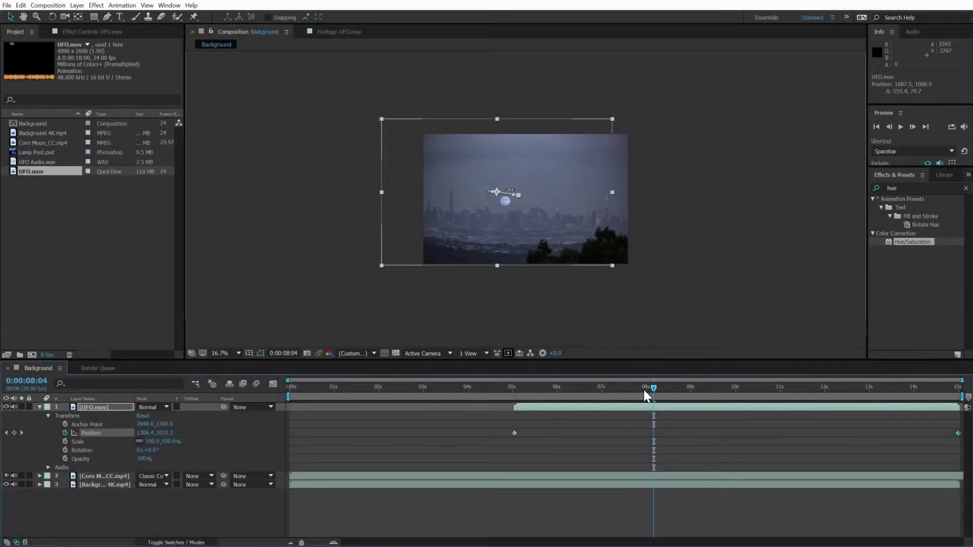
{"action": "mouse_move", "coordinate": [644, 390]}
{"action": "left_mouse_down"}
{"action": "mouse_move", "coordinate": [600, 392]}
{"action": "mouse_move", "coordinate": [722, 391]}
{"action": "mouse_move", "coordinate": [639, 385]}
{"action": "left_mouse_up"}
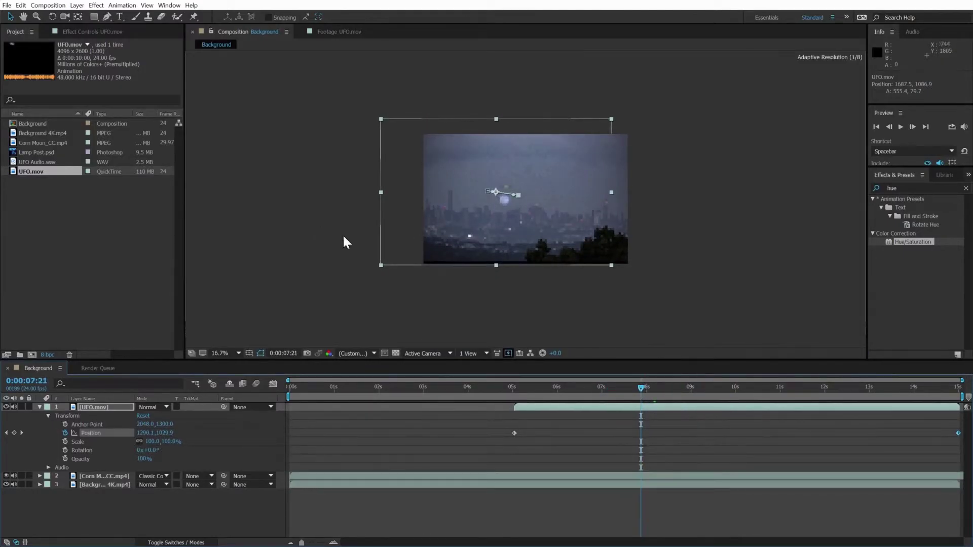
{"action": "scroll", "coordinate": [506, 214], "scroll_direction": "up", "scroll_amount": 5}
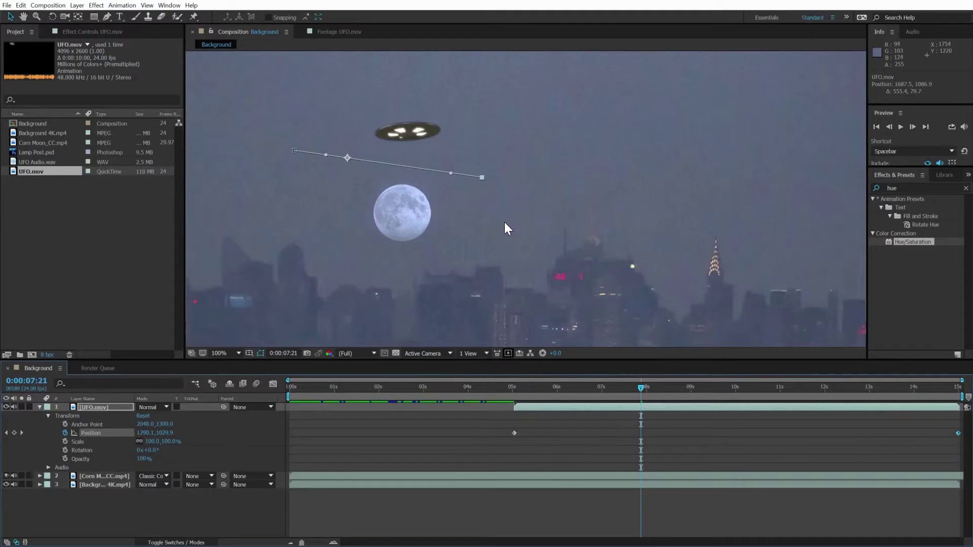
{"action": "left_click_drag", "start_coordinate": [555, 117], "coordinate": [553, 180]}
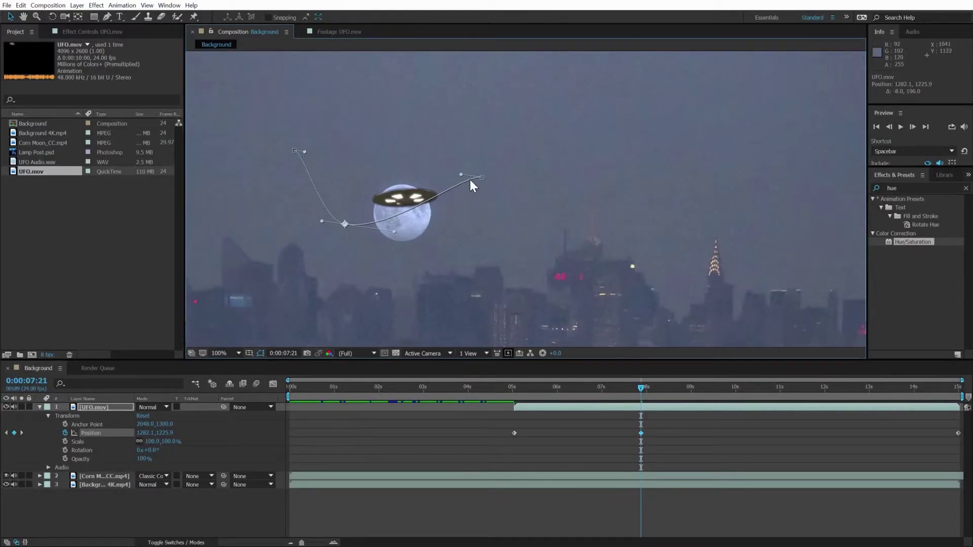
{"action": "left_click_drag", "start_coordinate": [461, 174], "coordinate": [467, 190]}
{"action": "left_click_drag", "start_coordinate": [304, 152], "coordinate": [298, 161]}
Step: Preview the UFO's flight along its curved motion path from about 5 seconds to the end of the layer
{"action": "key", "text": "comma"}
{"action": "key", "text": "comma"}
{"action": "key", "text": "comma"}
{"action": "key", "text": "comma"}
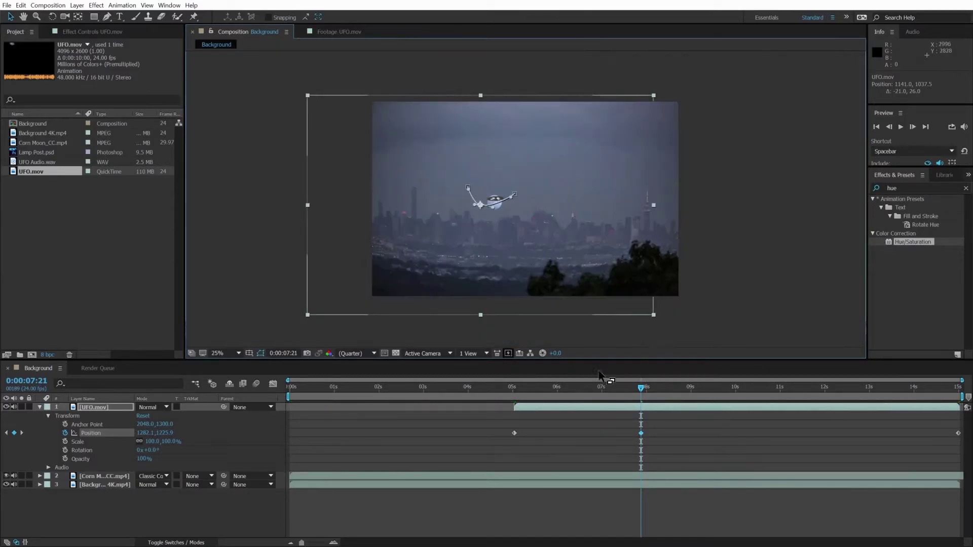
{"action": "left_click", "coordinate": [516, 387]}
{"action": "left_click_drag", "start_coordinate": [519, 388], "coordinate": [810, 396]}
{"action": "left_click_drag", "start_coordinate": [846, 394], "coordinate": [949, 392]}
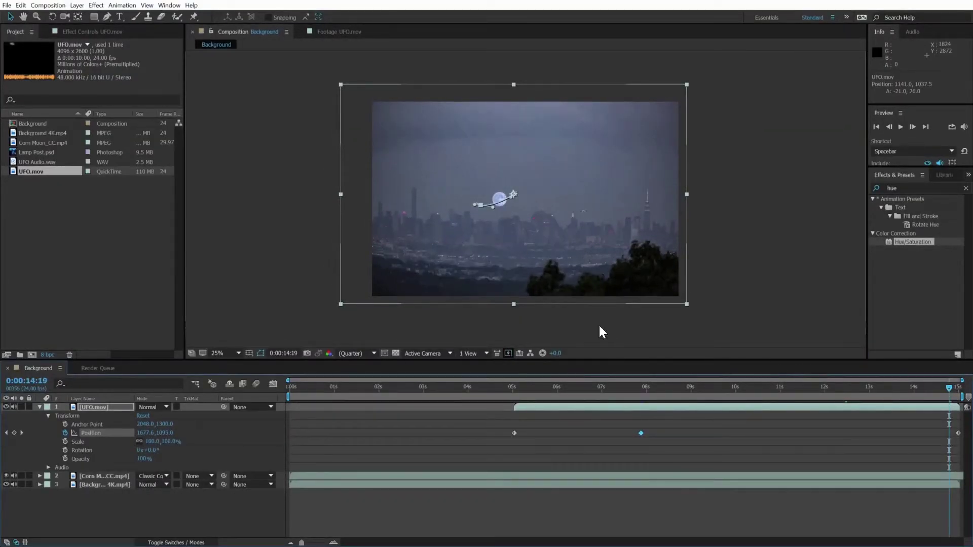
Step: Examine the composition up close at 0:00:14:19, from the UFO over the skyline to the foreground trees
{"action": "key", "text": "period"}
{"action": "key", "text": "period"}
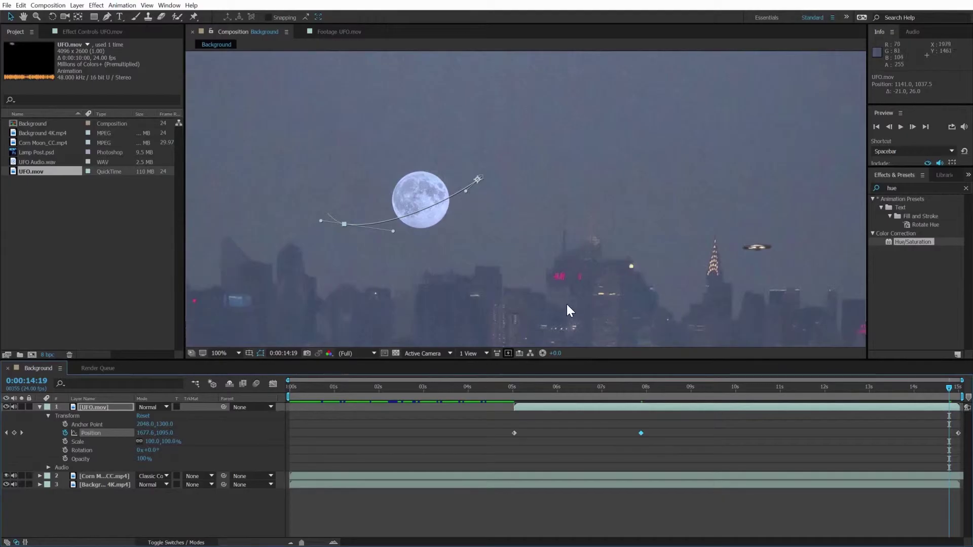
{"action": "left_click_drag", "start_coordinate": [543, 321], "coordinate": [471, 251]}
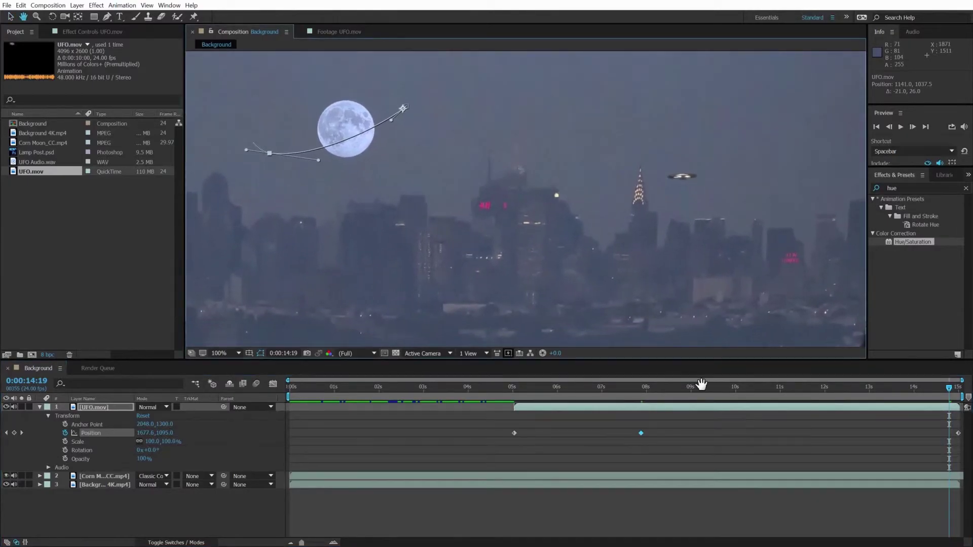
{"action": "key", "text": "v"}
{"action": "key", "text": "h"}
{"action": "left_click_drag", "start_coordinate": [767, 304], "coordinate": [500, 166]}
{"action": "key", "text": "v"}
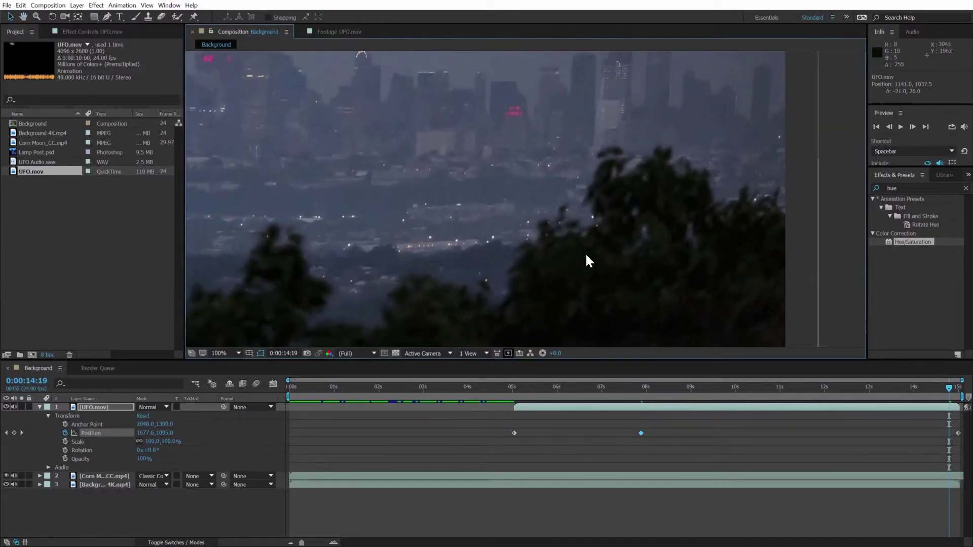
{"action": "key", "text": "space"}
{"action": "left_click_drag", "start_coordinate": [417, 189], "coordinate": [668, 247]}
{"action": "scroll", "coordinate": [609, 203], "scroll_direction": "down", "scroll_amount": 1}
{"action": "key", "text": "space"}
{"action": "left_click_drag", "start_coordinate": [538, 180], "coordinate": [619, 297]}
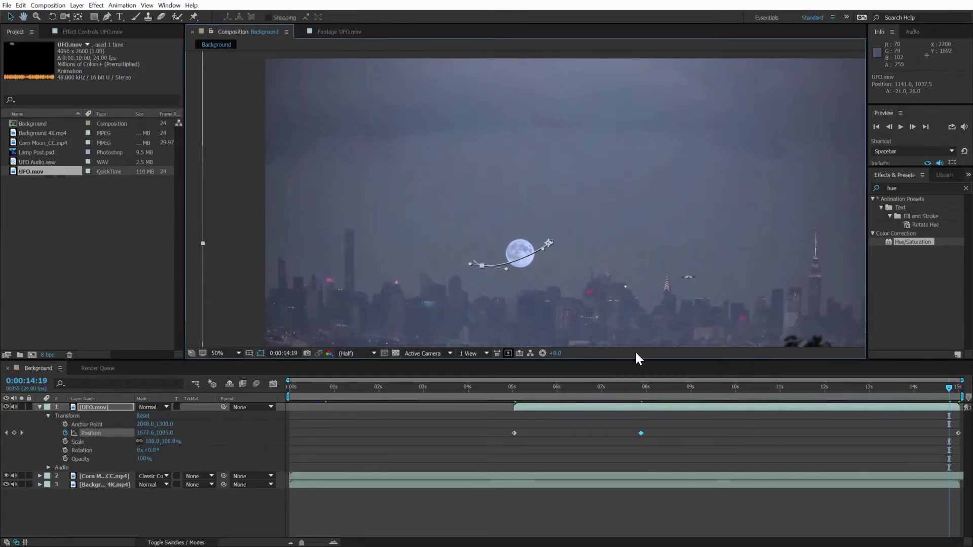
Step: Go to 0:00:05:10 and set the composition view's magnification to Fit up to 100%
{"action": "left_click", "coordinate": [531, 387]}
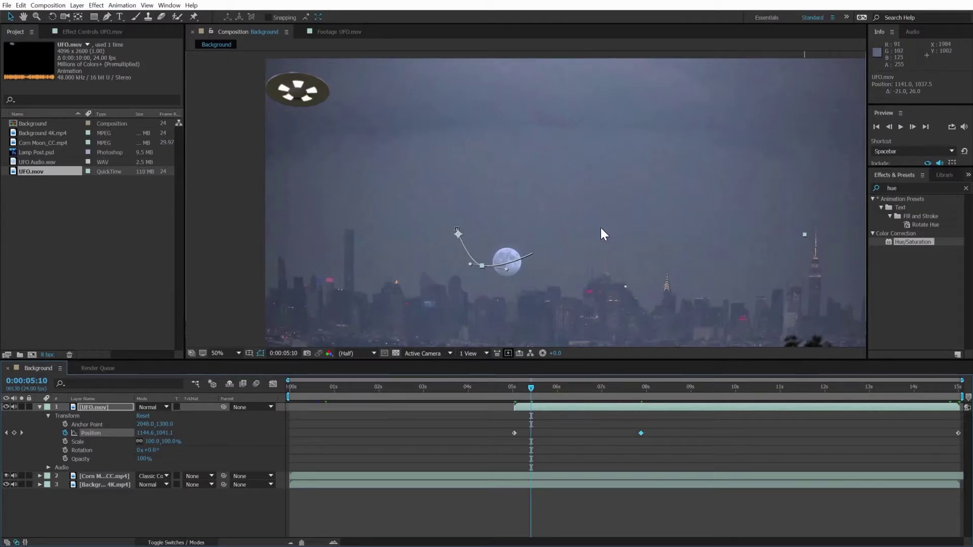
{"action": "scroll", "coordinate": [601, 228], "scroll_direction": "down", "scroll_amount": 2}
{"action": "key", "text": "space"}
{"action": "left_click_drag", "start_coordinate": [578, 237], "coordinate": [570, 222]}
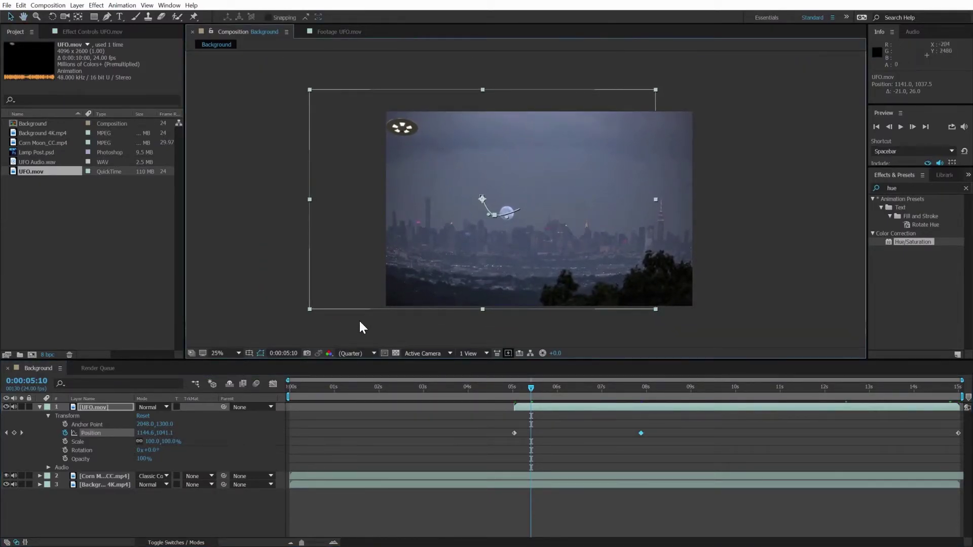
{"action": "left_click", "coordinate": [238, 353]}
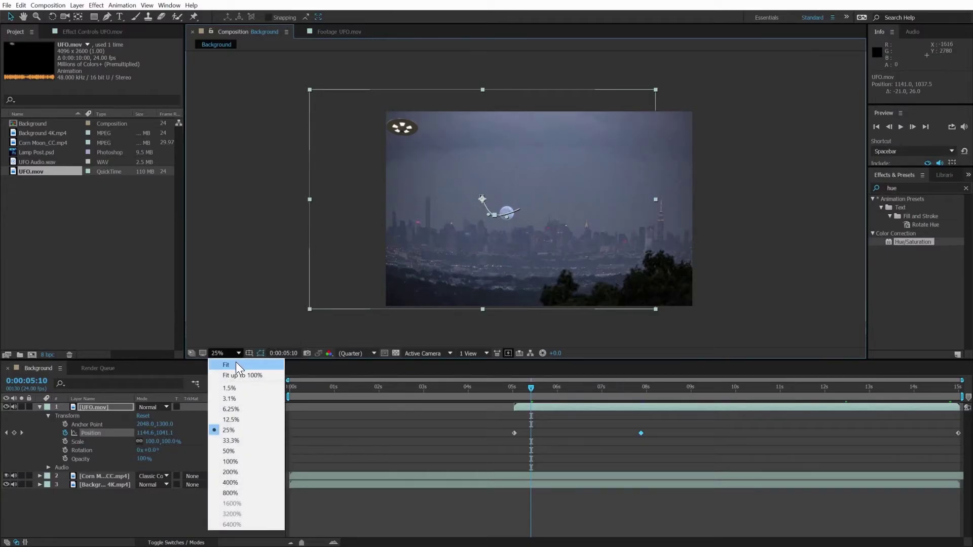
{"action": "left_click", "coordinate": [242, 375]}
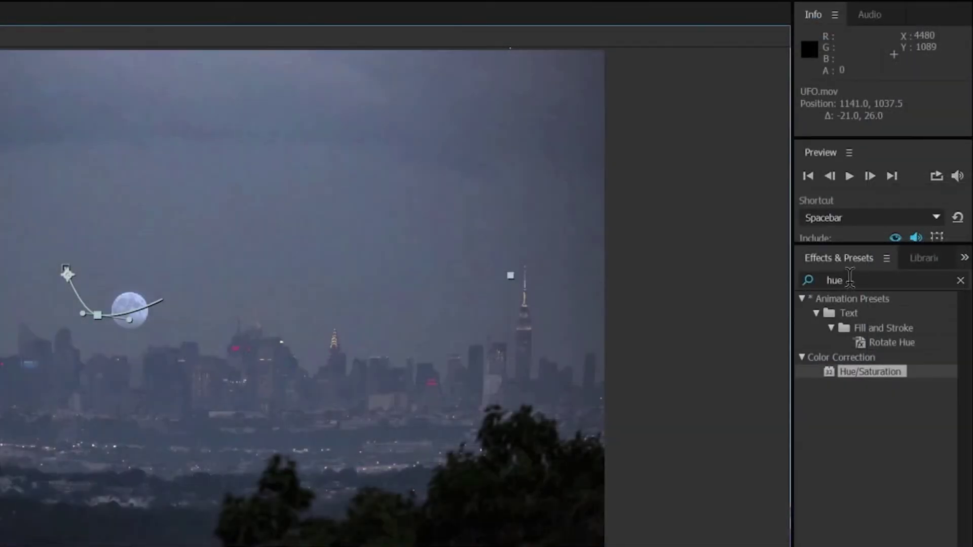
Step: Find the Tint effect by searching for "tint" and apply it to the UFO.mov layer
{"action": "left_click", "coordinate": [895, 188]}
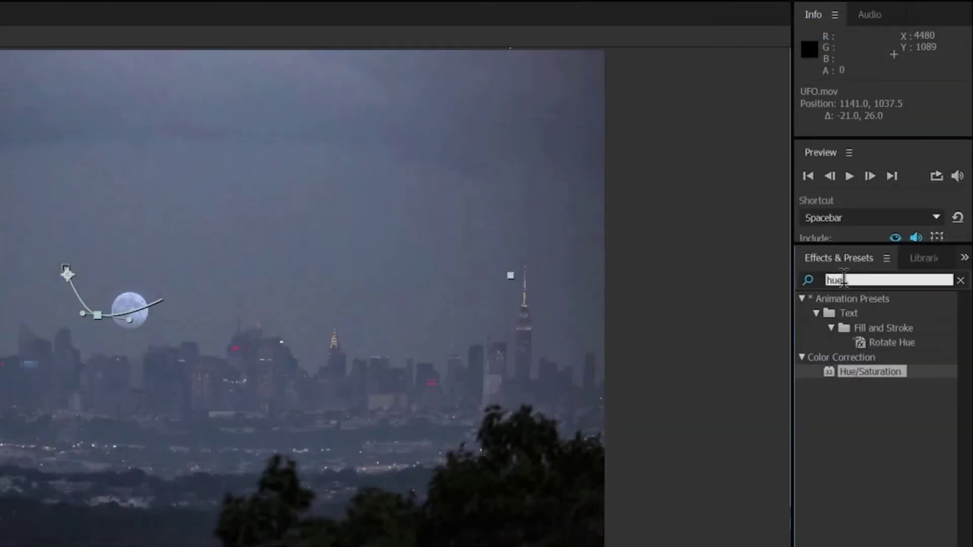
{"action": "type", "text": "ti"}
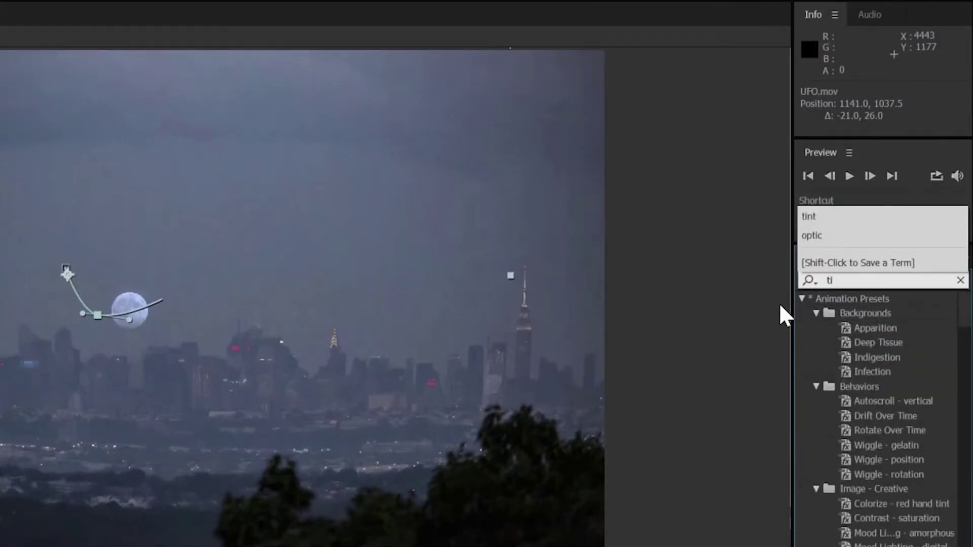
{"action": "type", "text": "nt"}
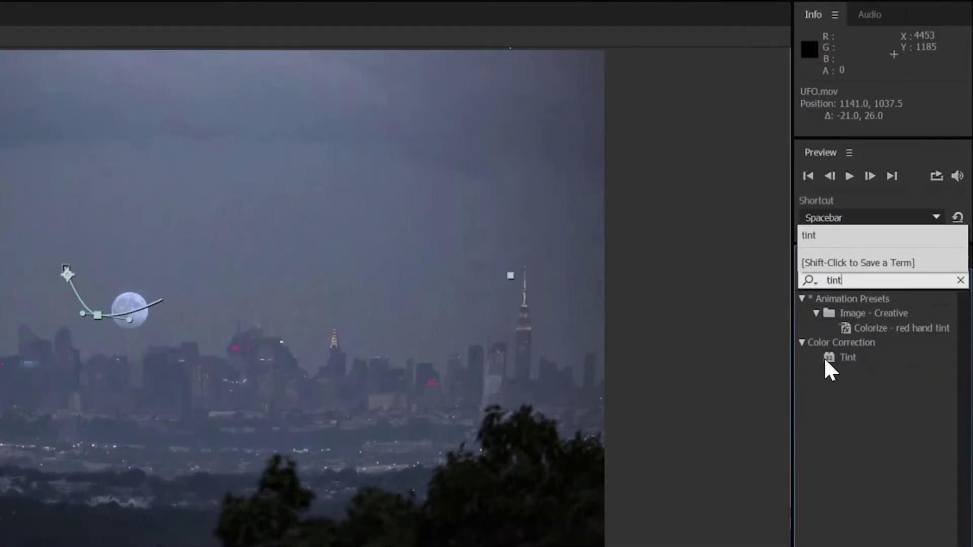
{"action": "left_click_drag", "start_coordinate": [847, 356], "coordinate": [560, 127]}
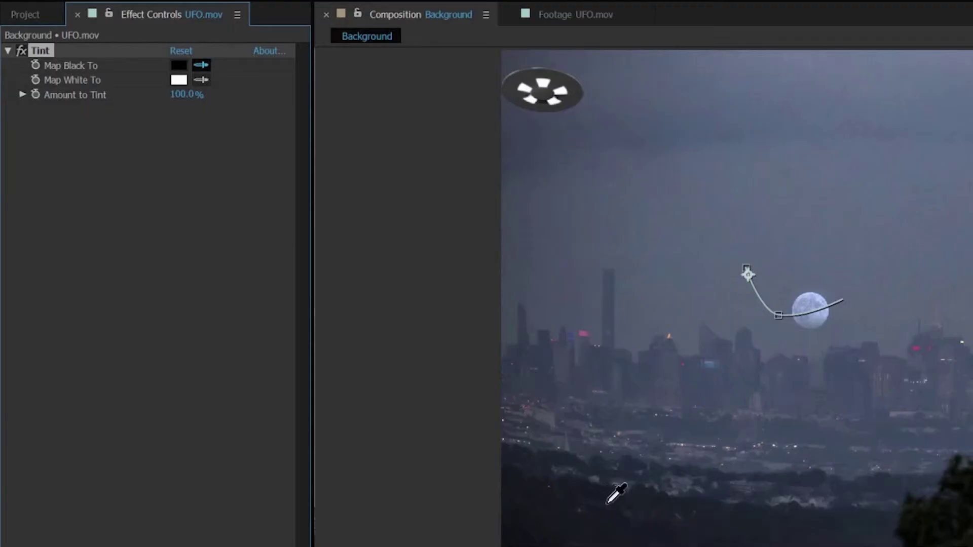
Step: Map the Tint's black to a dark colour sampled from the background landscape and its white to pale yellow E8E5C6
{"action": "left_click", "coordinate": [652, 524]}
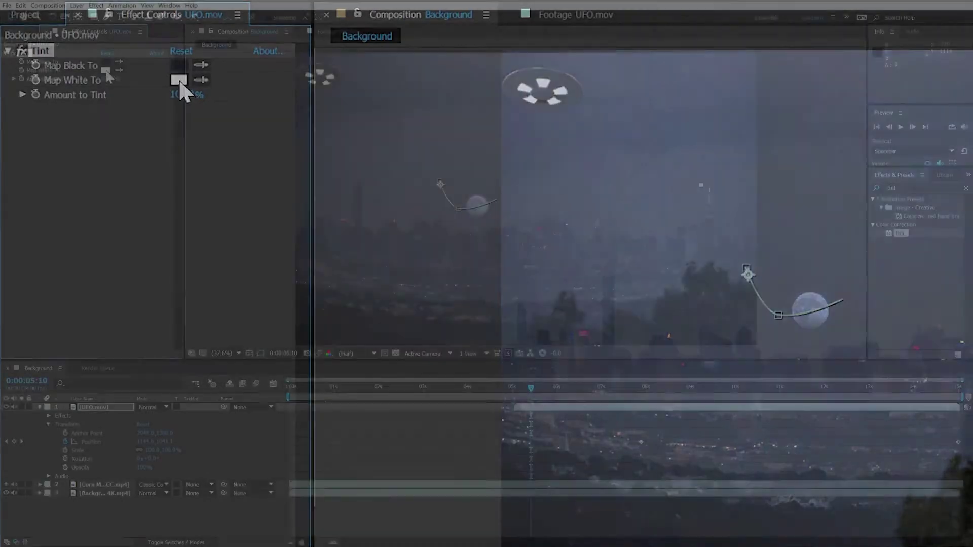
{"action": "left_click", "coordinate": [179, 80]}
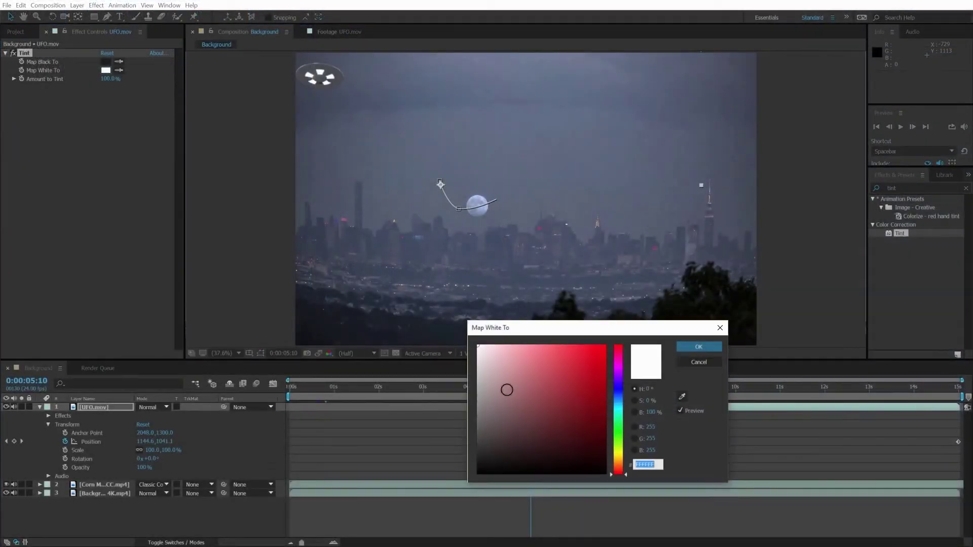
{"action": "left_click", "coordinate": [619, 455]}
{"action": "left_click_drag", "start_coordinate": [545, 380], "coordinate": [496, 356]}
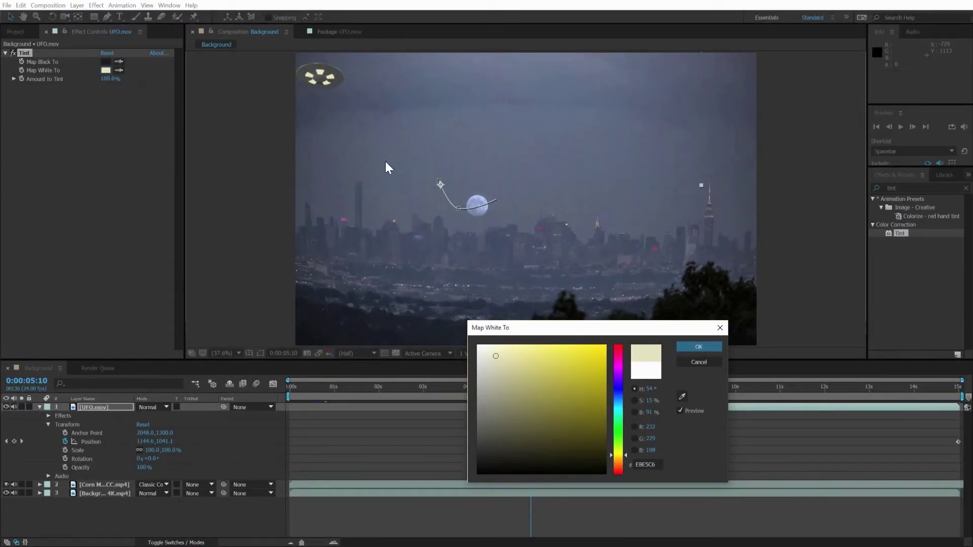
{"action": "left_click", "coordinate": [709, 346]}
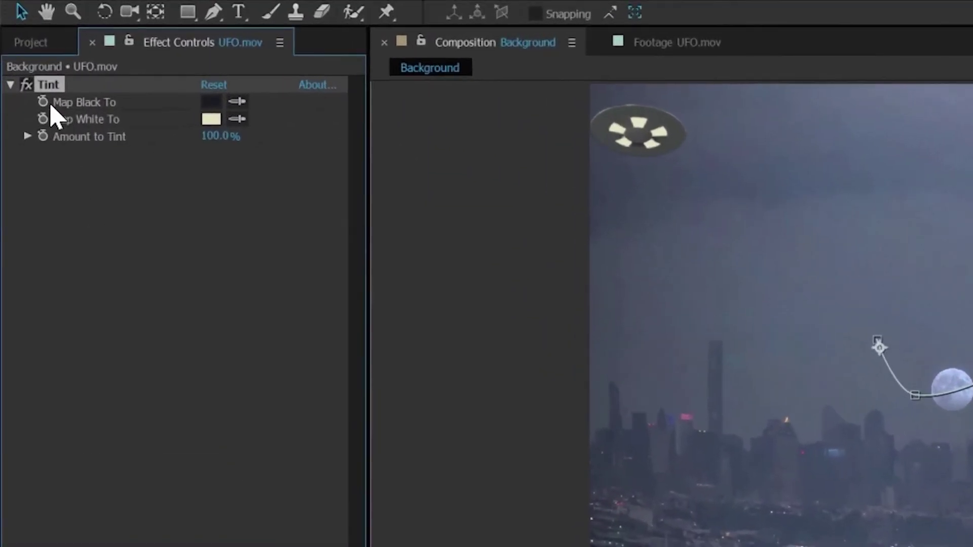
Step: Start keyframing both Tint colours at 0:00:05:10 and, at 0:00:14:05, sample a new Map Black To colour from the hazy skyline buildings
{"action": "left_click", "coordinate": [21, 61]}
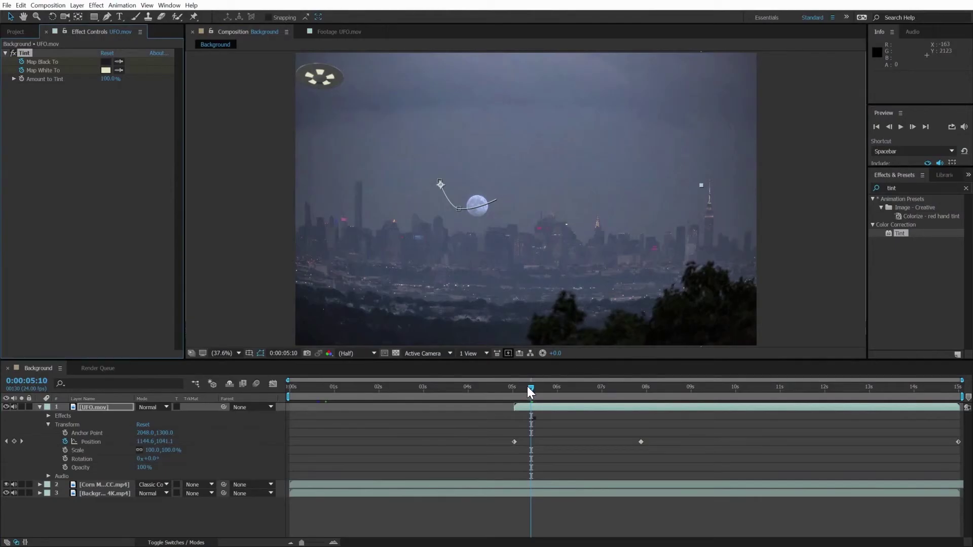
{"action": "left_click_drag", "start_coordinate": [530, 388], "coordinate": [925, 412]}
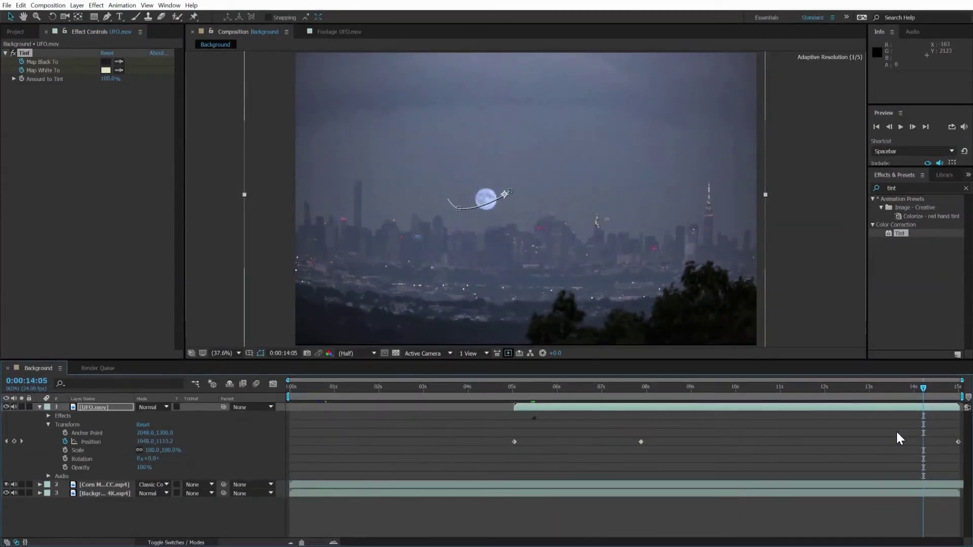
{"action": "left_click", "coordinate": [119, 61]}
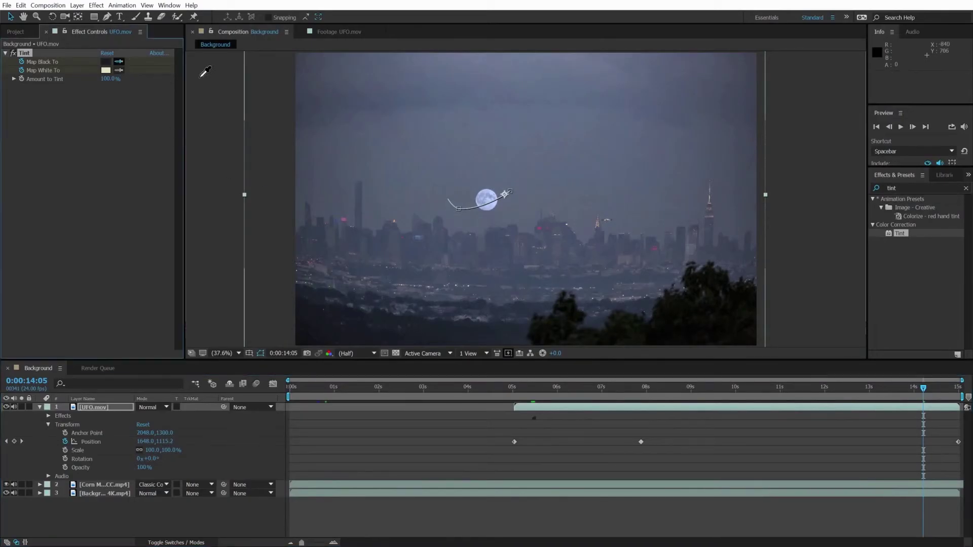
{"action": "left_click", "coordinate": [494, 235]}
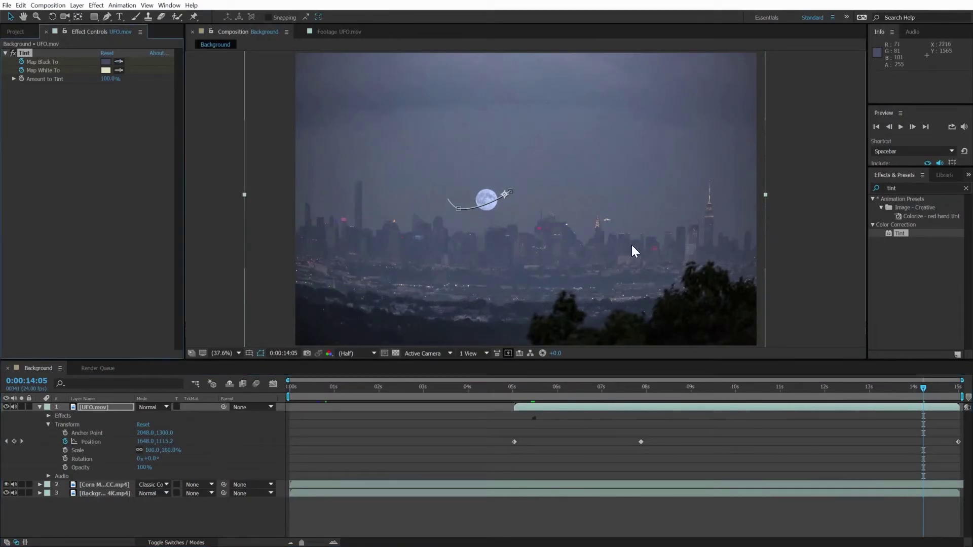
Step: Sample the Tint's Map White To colour at 0:00:14:05 from the bright city light between the moon and the lit tower spire
{"action": "key", "text": "slash"}
{"action": "left_click_drag", "start_coordinate": [769, 293], "coordinate": [663, 243]}
{"action": "left_click", "coordinate": [119, 70]}
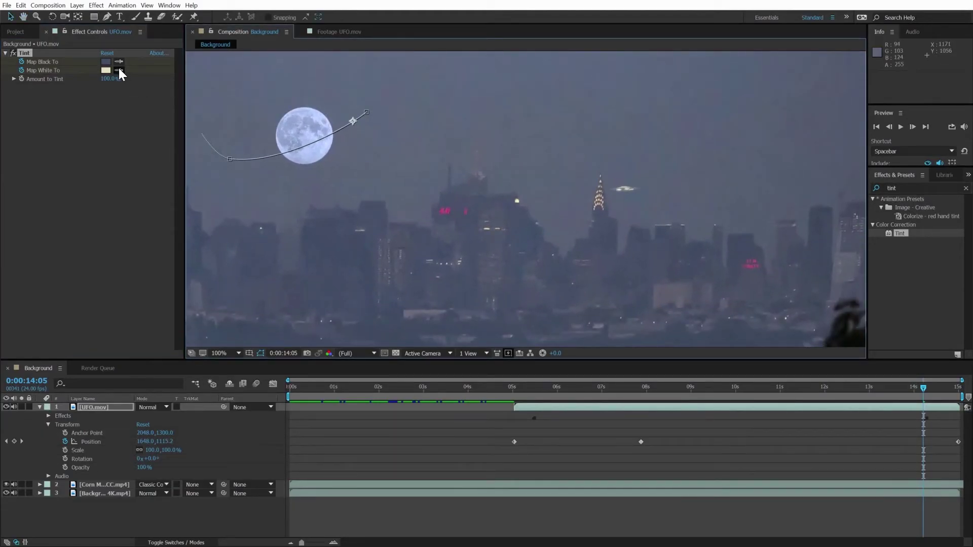
{"action": "left_click", "coordinate": [517, 202]}
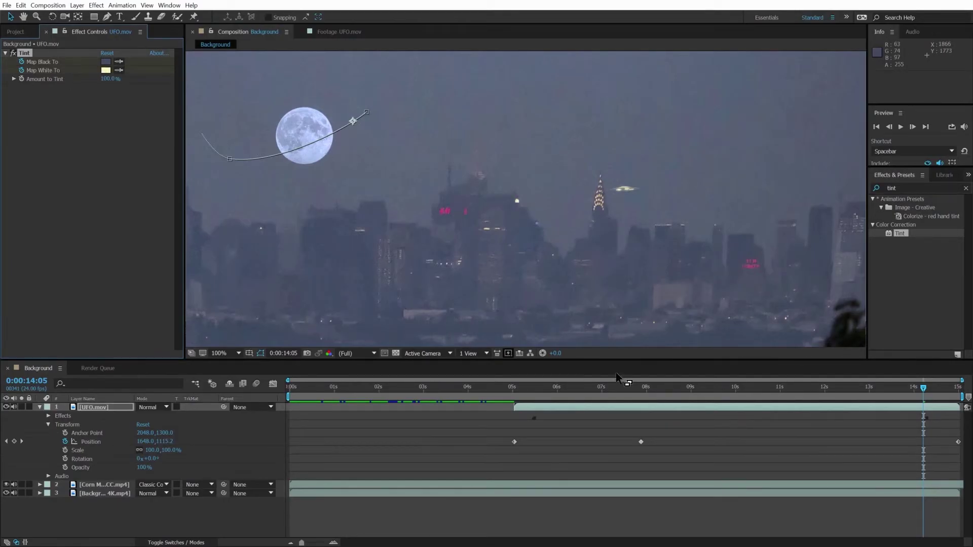
Step: Go to 0:00:13:20 and fit the whole composition in the view
{"action": "left_click_drag", "start_coordinate": [894, 387], "coordinate": [906, 403]}
{"action": "left_click", "coordinate": [238, 354]}
{"action": "left_click", "coordinate": [245, 370]}
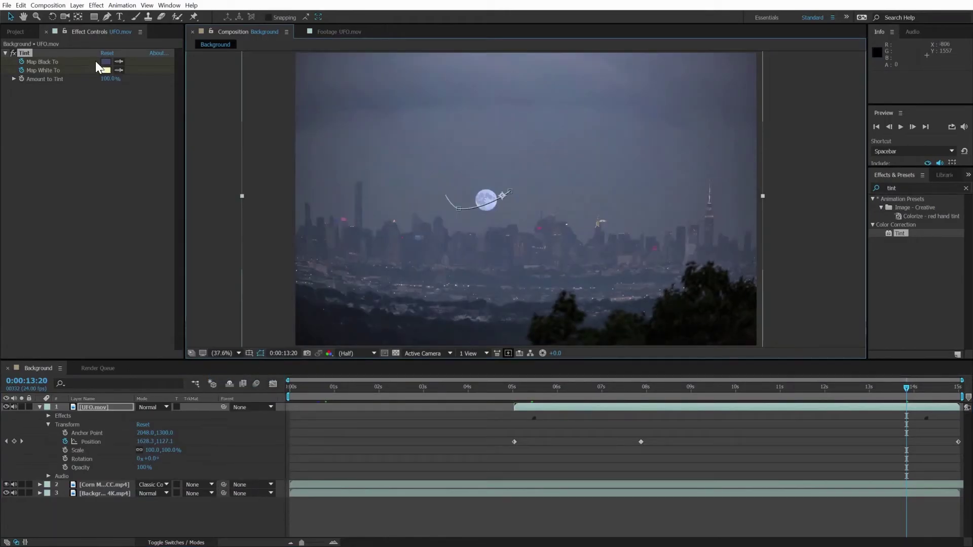
Step: Add Lamp Post.psd as the top layer and, at 0:00:00:00, move it left of the moon to about position 709.5, 1128
{"action": "left_click", "coordinate": [17, 34]}
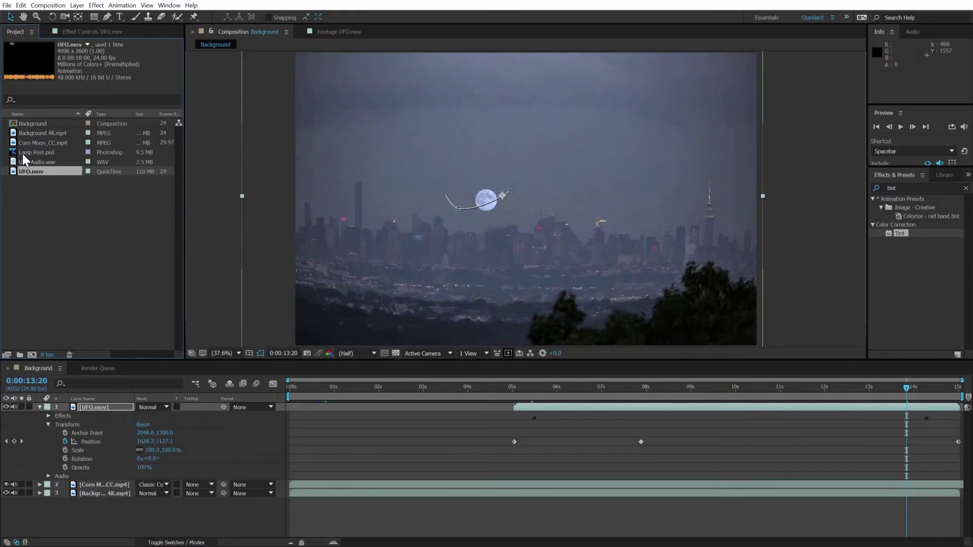
{"action": "left_click_drag", "start_coordinate": [22, 153], "coordinate": [509, 196]}
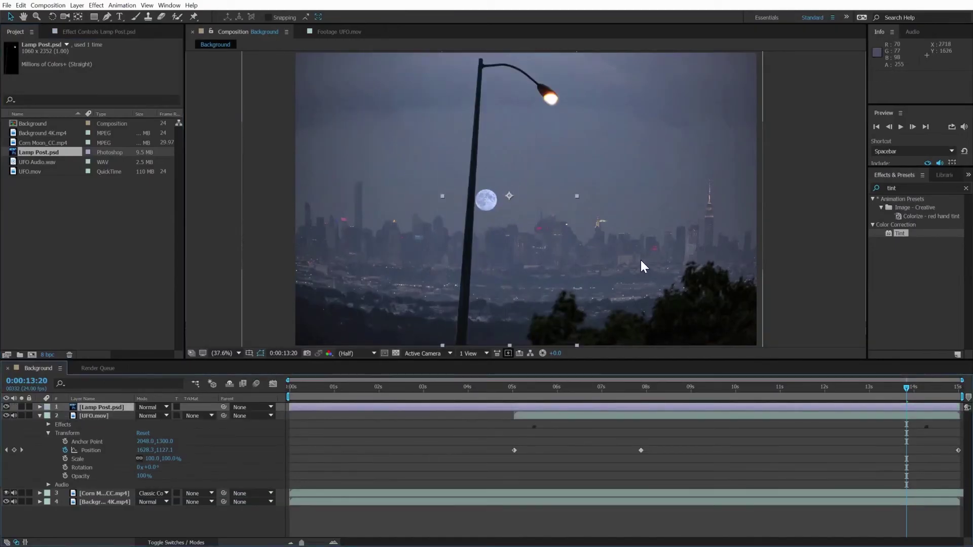
{"action": "left_click_drag", "start_coordinate": [305, 391], "coordinate": [292, 387]}
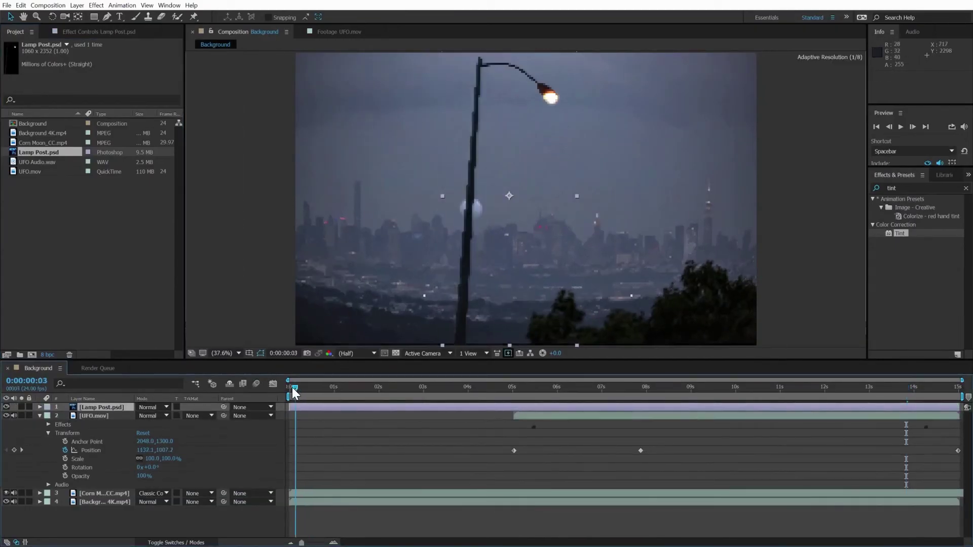
{"action": "left_click_drag", "start_coordinate": [519, 265], "coordinate": [391, 281]}
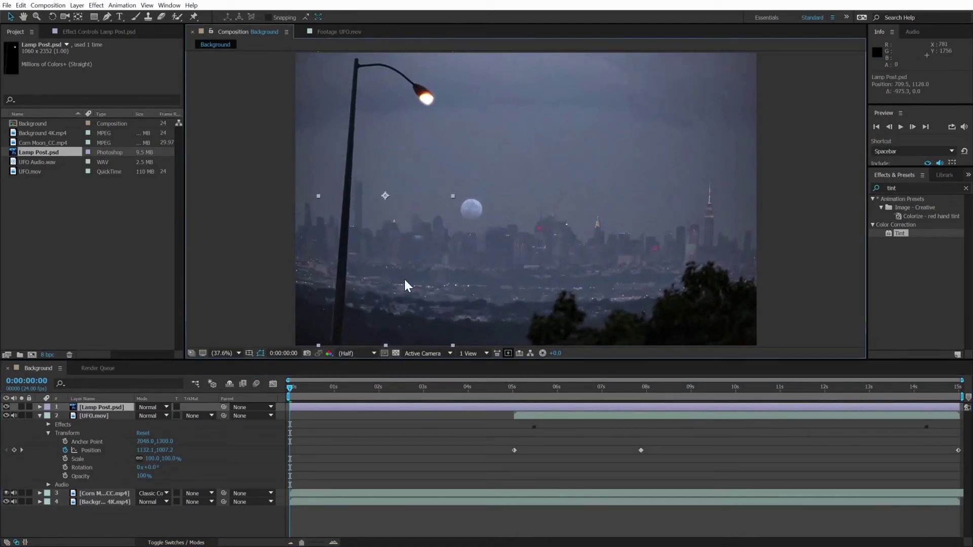
{"action": "left_click", "coordinate": [39, 416]}
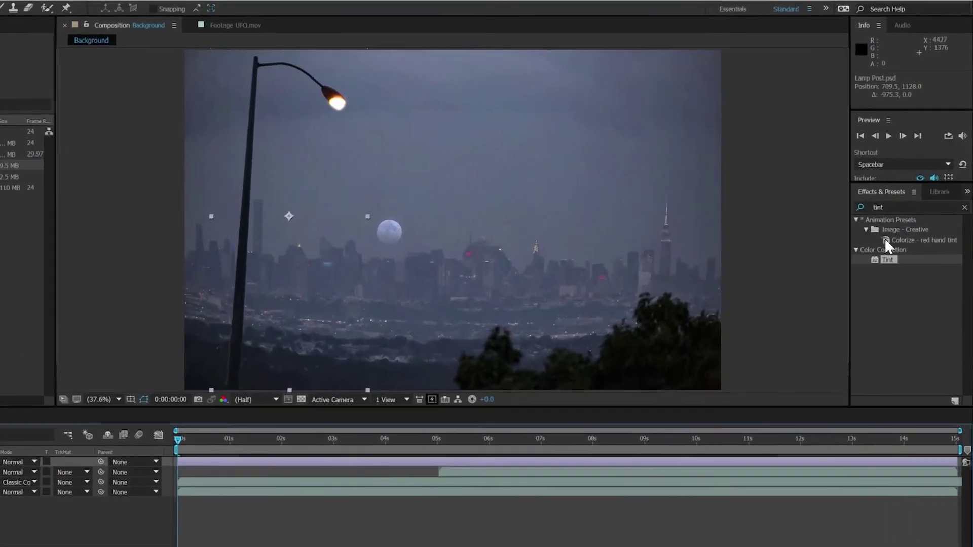
Step: Find the Camera Lens Blur effect by searching for "camera lens" and apply it to the Lamp Post.psd layer
{"action": "left_click_drag", "start_coordinate": [908, 189], "coordinate": [855, 189]}
{"action": "type", "text": "camera lens"}
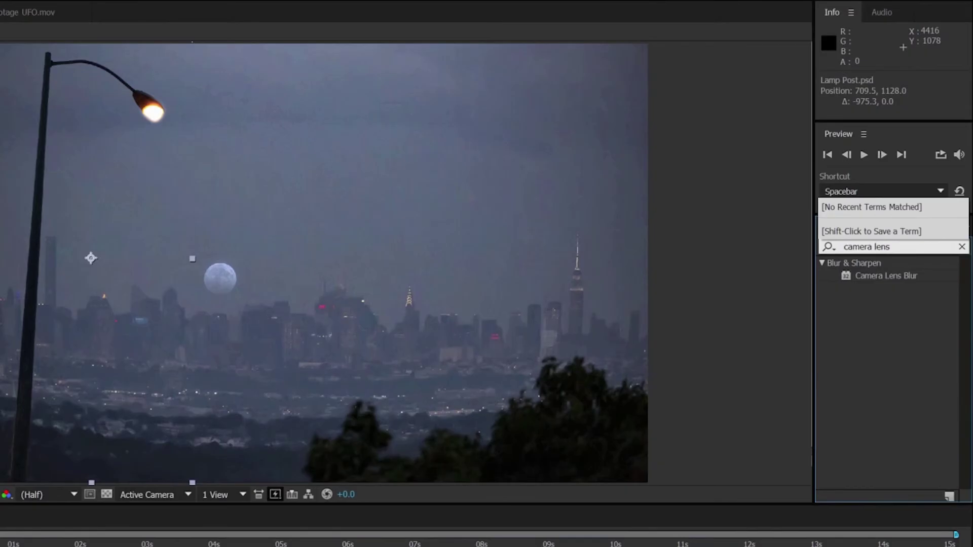
{"action": "left_click_drag", "start_coordinate": [854, 279], "coordinate": [117, 267]}
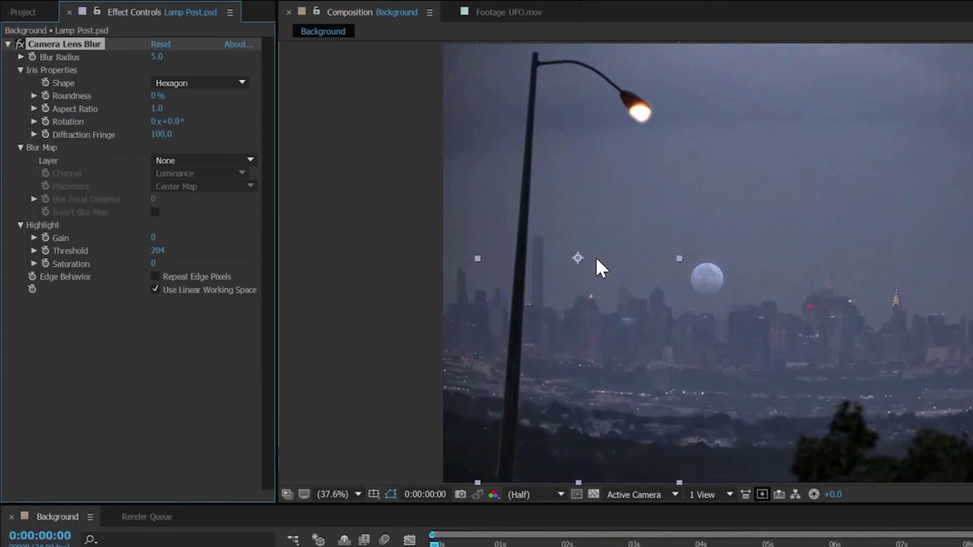
Step: Set the lamp post's Blur Radius to 20 and rotate the layer slightly so its pole stands nearly upright
{"action": "left_click", "coordinate": [157, 57]}
{"action": "key", "text": "Return"}
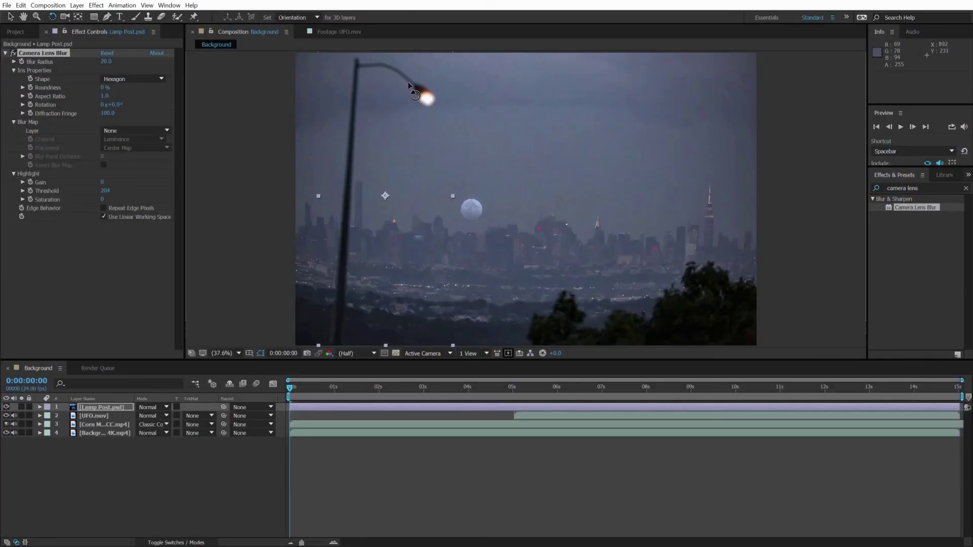
{"action": "left_click_drag", "start_coordinate": [403, 80], "coordinate": [409, 89]}
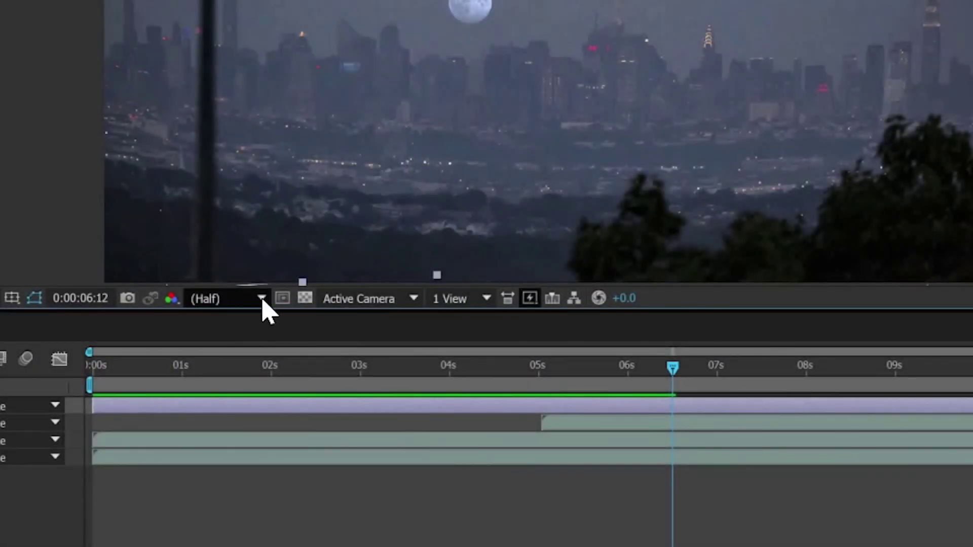
Step: Open the resolution choices for the composition preview
{"action": "left_click", "coordinate": [262, 300]}
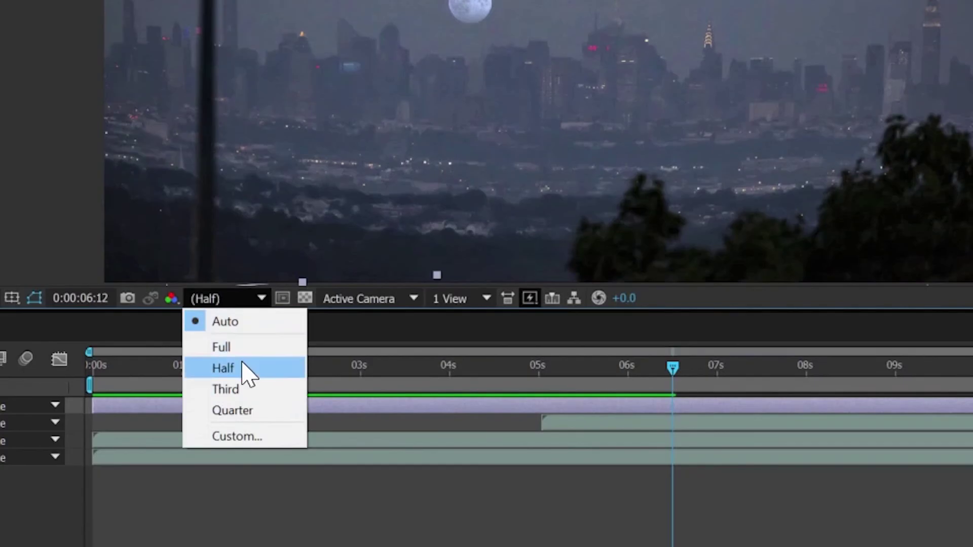